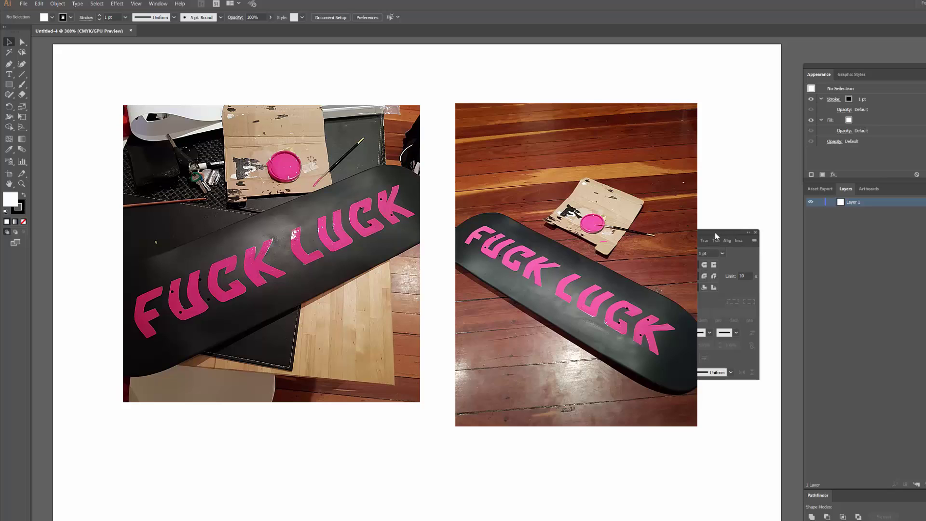
Step: Add the word "TEXT" to the artboard as point type and scale it up to about 287 pt wide
{"action": "left_click_drag", "start_coordinate": [715, 232], "coordinate": [866, 259]}
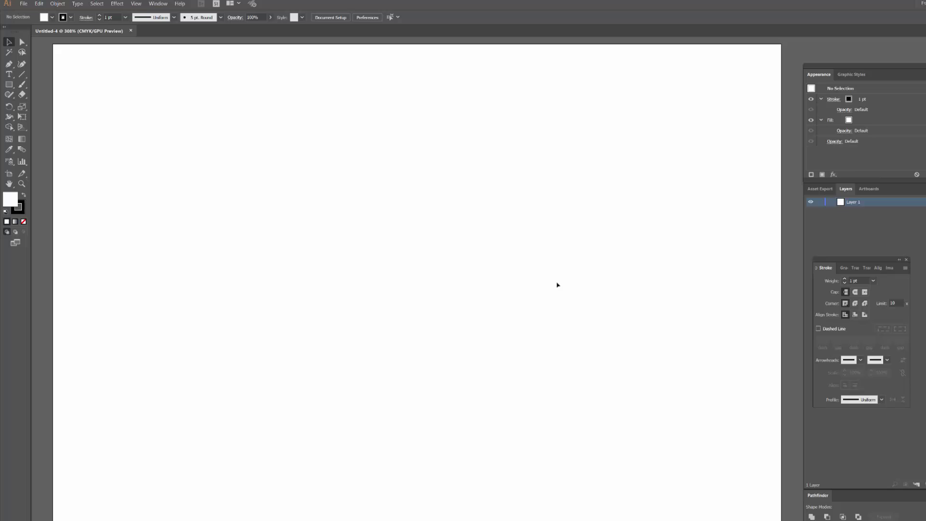
{"action": "key", "text": "t"}
{"action": "left_click", "coordinate": [260, 256]}
{"action": "type", "text": "TEXT"}
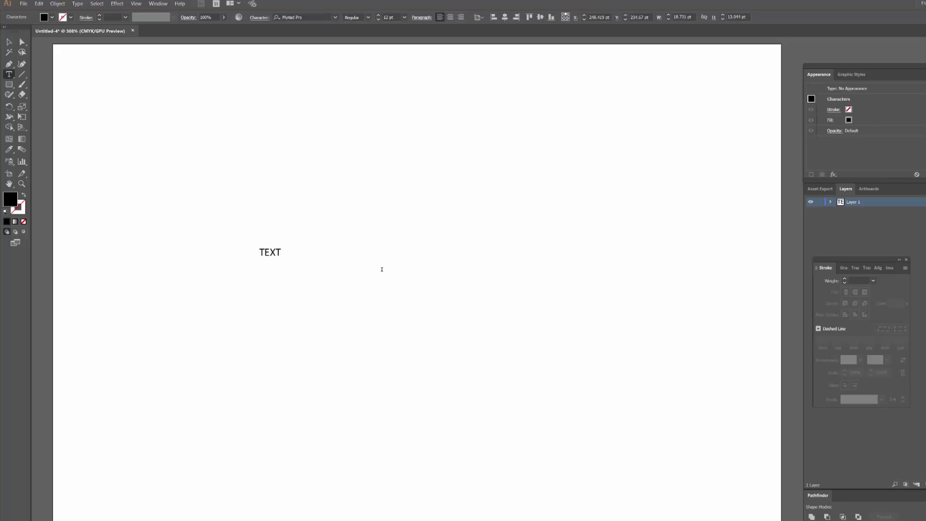
{"action": "key", "text": "Escape"}
{"action": "left_click_drag", "start_coordinate": [283, 258], "coordinate": [529, 269]}
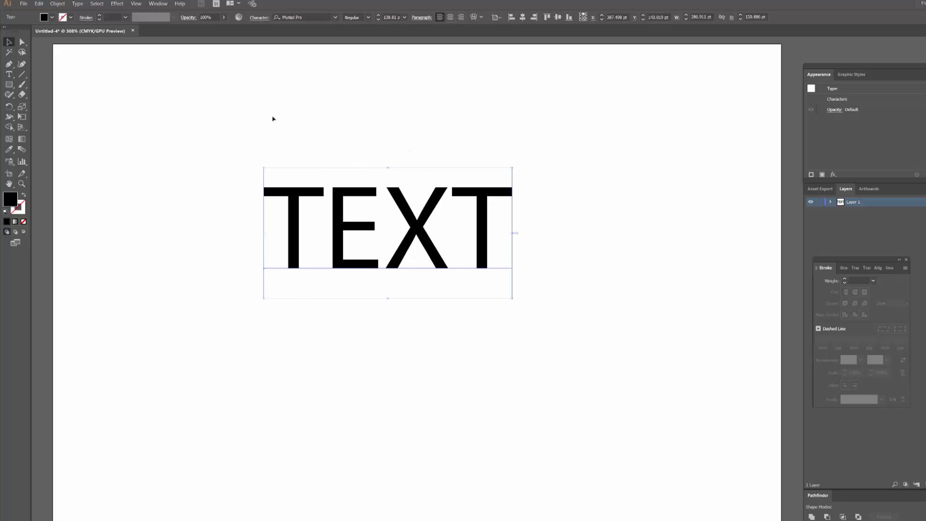
Step: Set the text's font to DDC Hardware Regular and reposition the word nearer the middle of the visible artboard
{"action": "left_click", "coordinate": [317, 18]}
{"action": "type", "text": "ddd"}
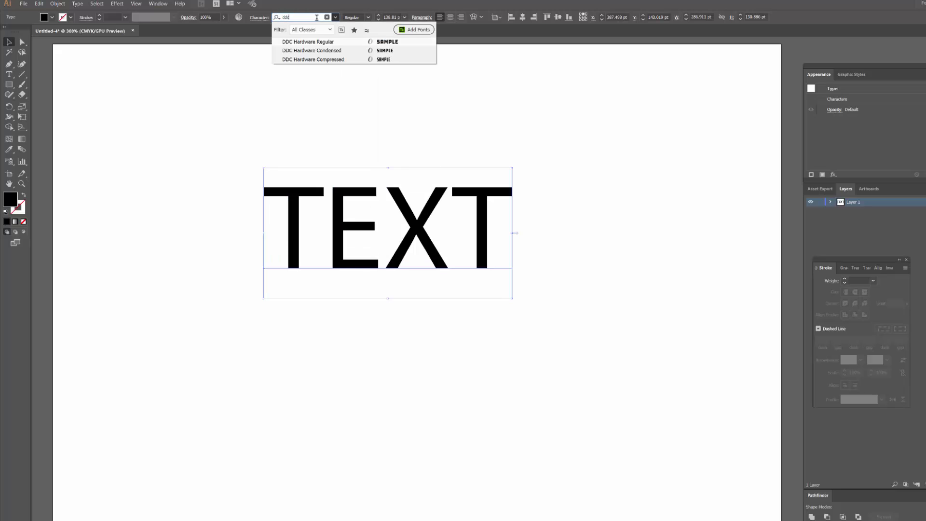
{"action": "left_click", "coordinate": [321, 42]}
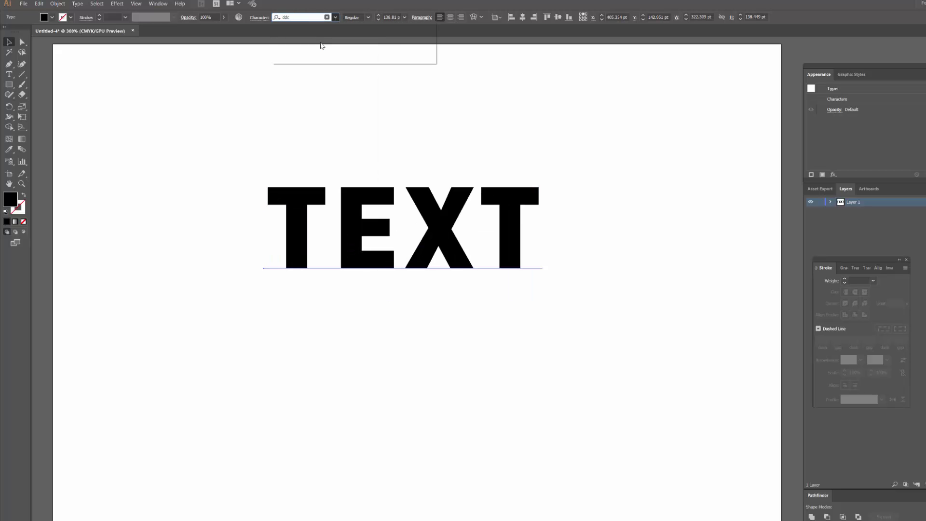
{"action": "left_click", "coordinate": [316, 124]}
{"action": "left_click_drag", "start_coordinate": [164, 137], "coordinate": [562, 314]}
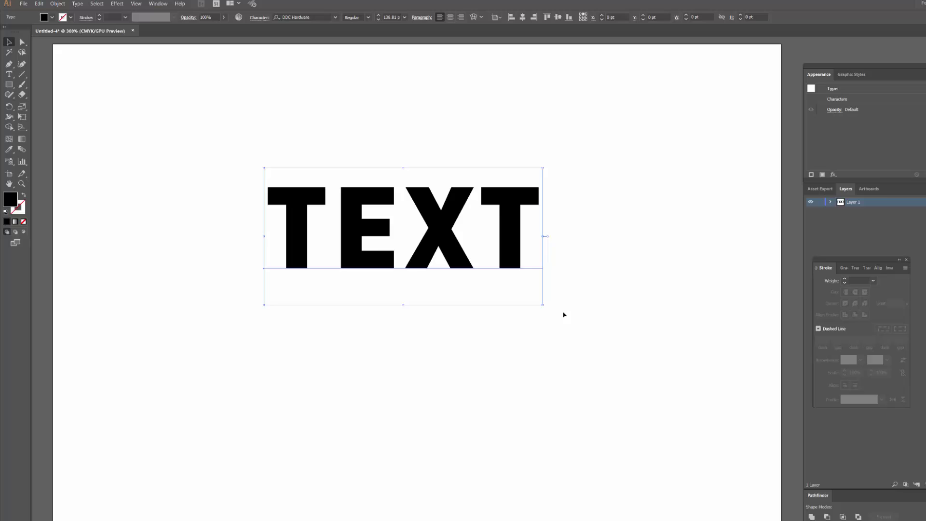
{"action": "left_click_drag", "start_coordinate": [531, 238], "coordinate": [559, 261]}
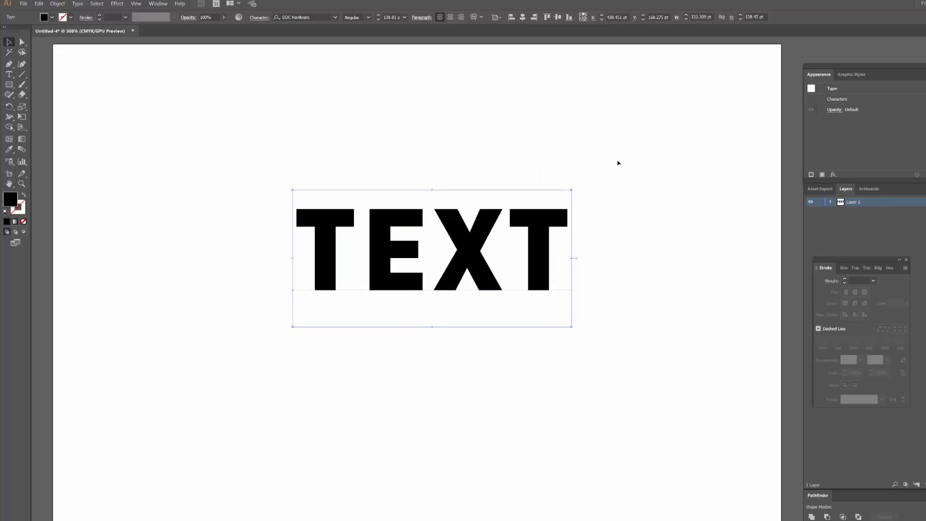
{"action": "left_click", "coordinate": [343, 166]}
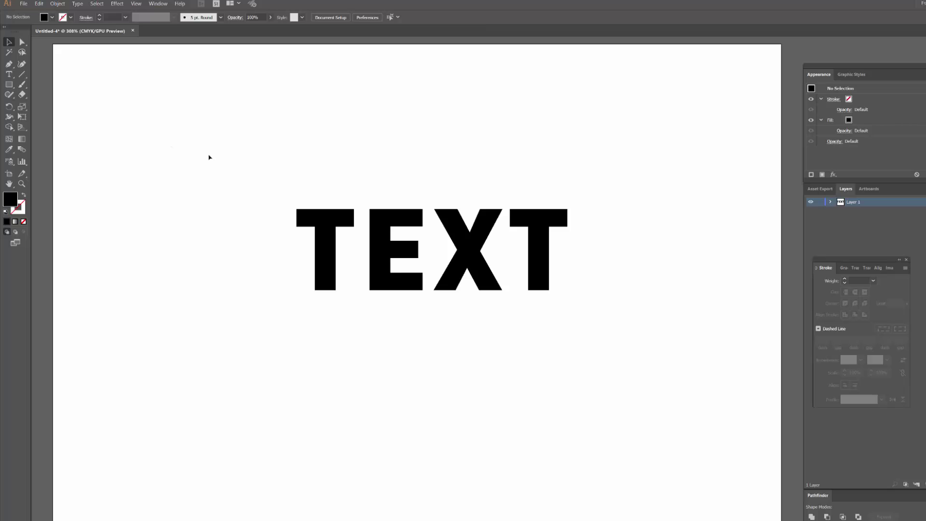
Step: Apply an envelope distort mesh with 3 rows and 4 columns to the word TEXT
{"action": "left_click_drag", "start_coordinate": [209, 158], "coordinate": [622, 352]}
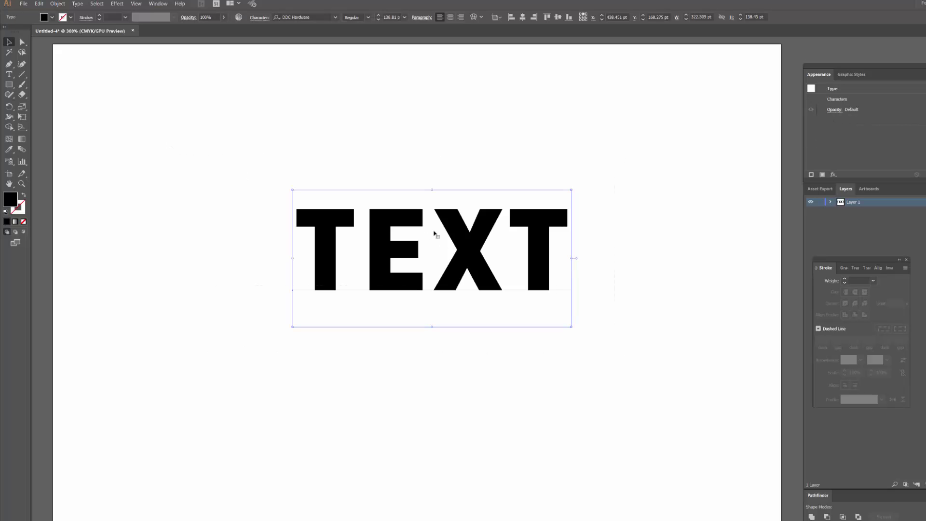
{"action": "left_click", "coordinate": [58, 4]}
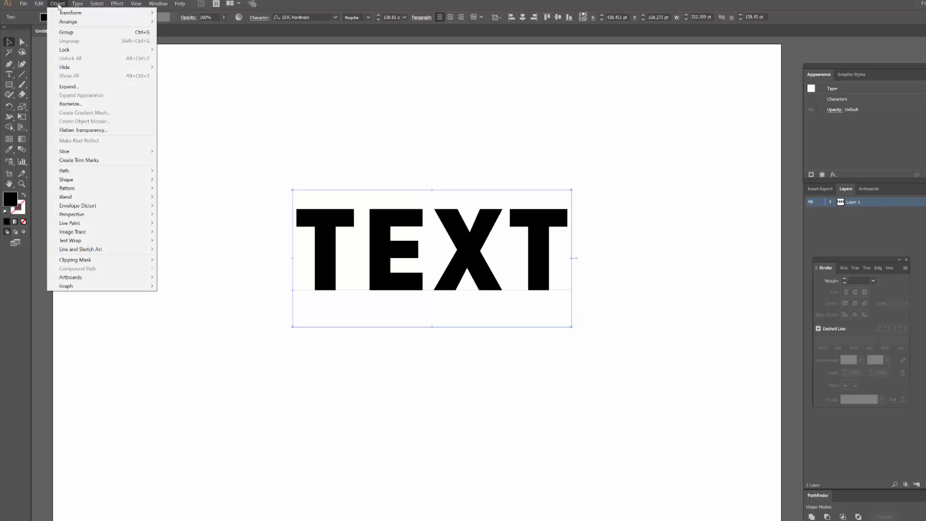
{"action": "mouse_move", "coordinate": [107, 206]}
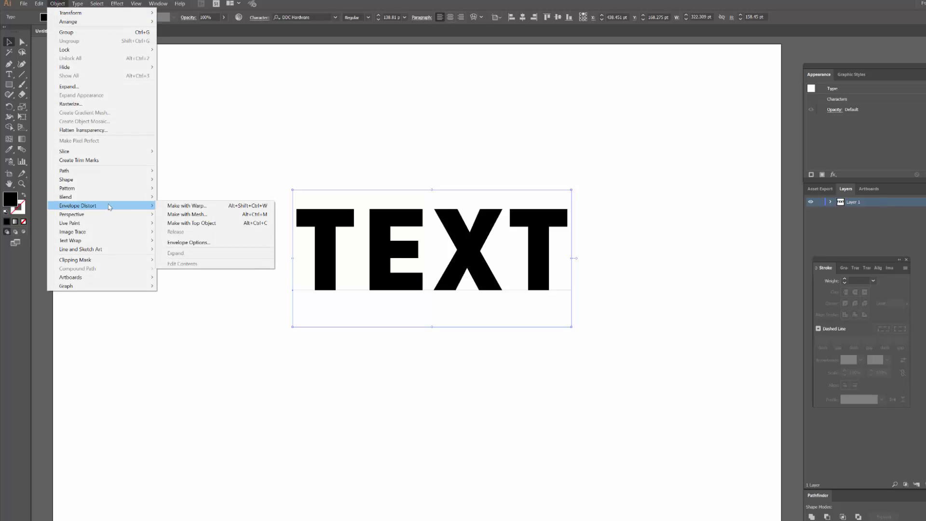
{"action": "left_click", "coordinate": [209, 217]}
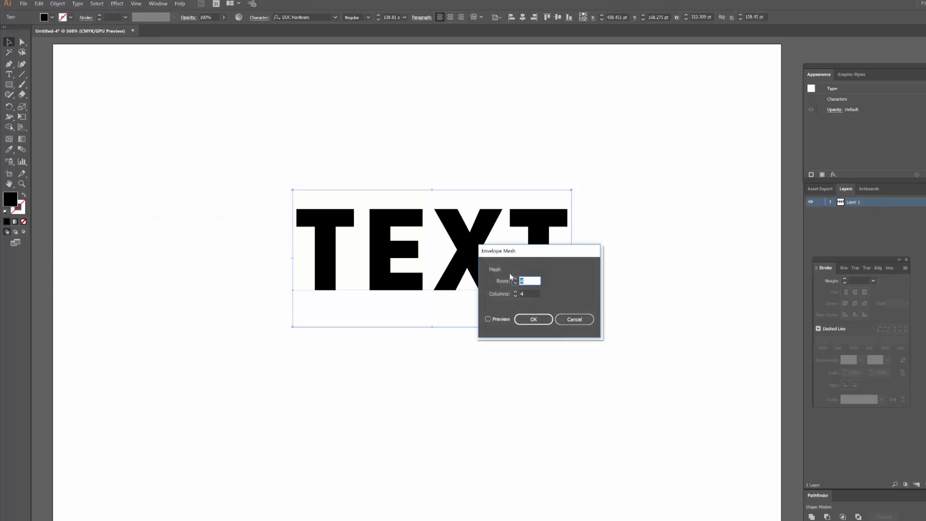
{"action": "left_click_drag", "start_coordinate": [535, 254], "coordinate": [657, 222]}
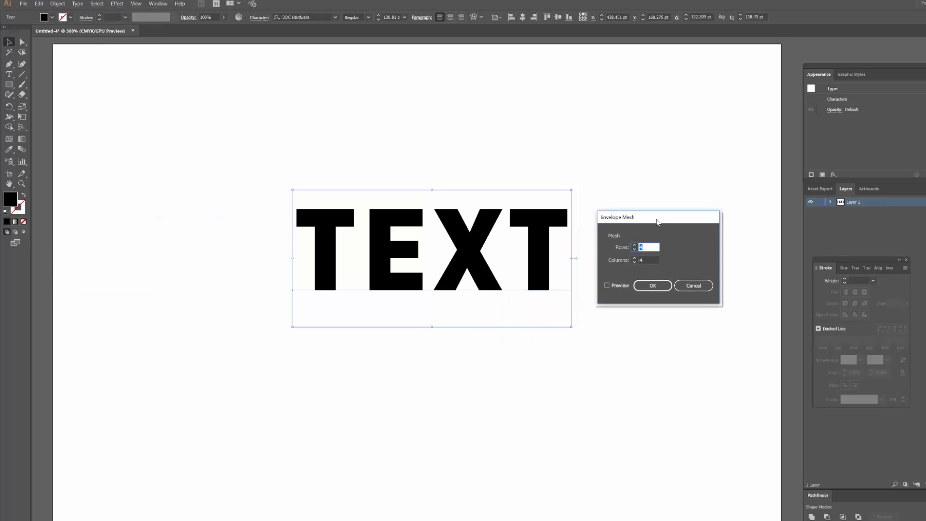
{"action": "left_click", "coordinate": [608, 286]}
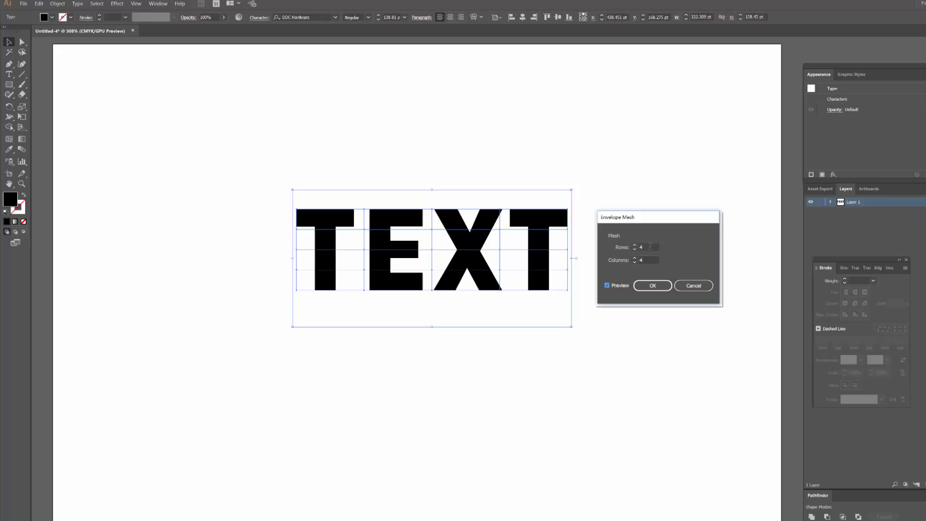
{"action": "left_click_drag", "start_coordinate": [647, 247], "coordinate": [607, 248]}
{"action": "type", "text": "3"}
{"action": "left_click", "coordinate": [652, 285]}
{"action": "left_click", "coordinate": [657, 275]}
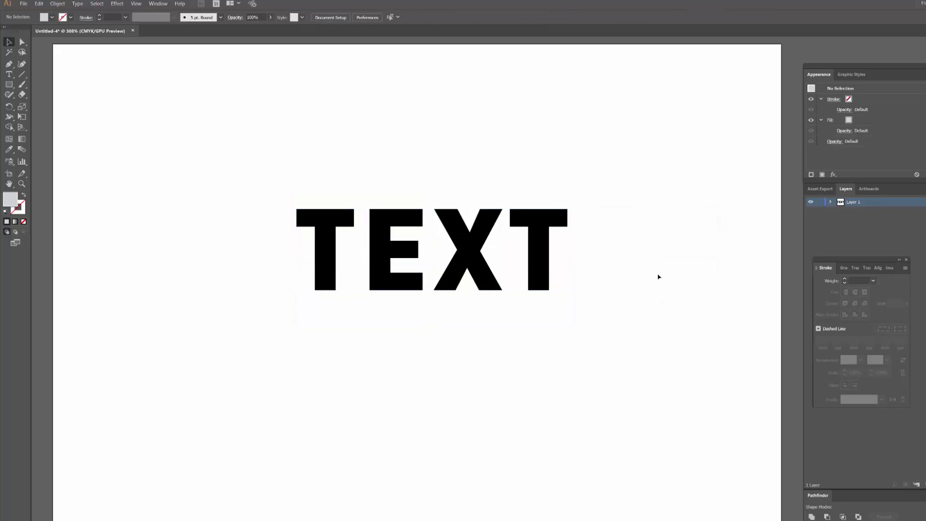
Step: Try pulling the upper inner mesh point on the envelope's left edge outward to bend the first T, and undo it
{"action": "left_click", "coordinate": [495, 246]}
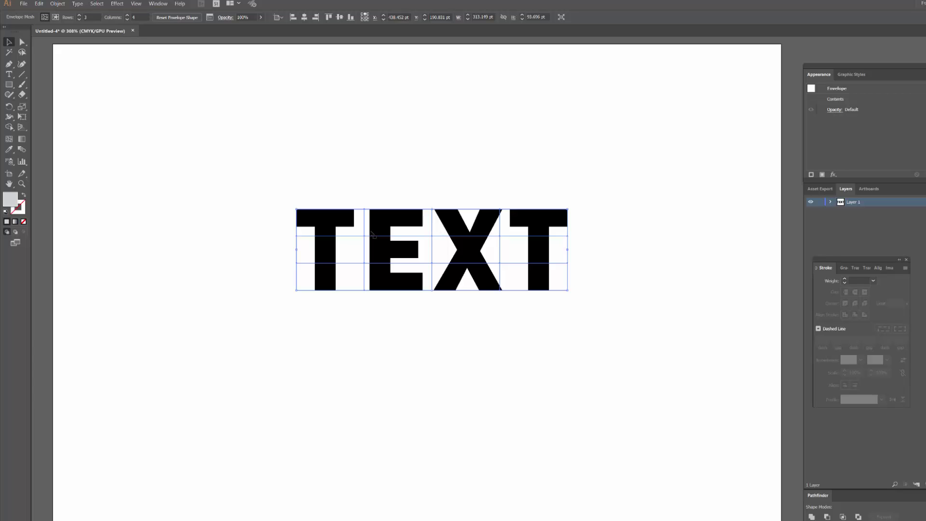
{"action": "key", "text": "a"}
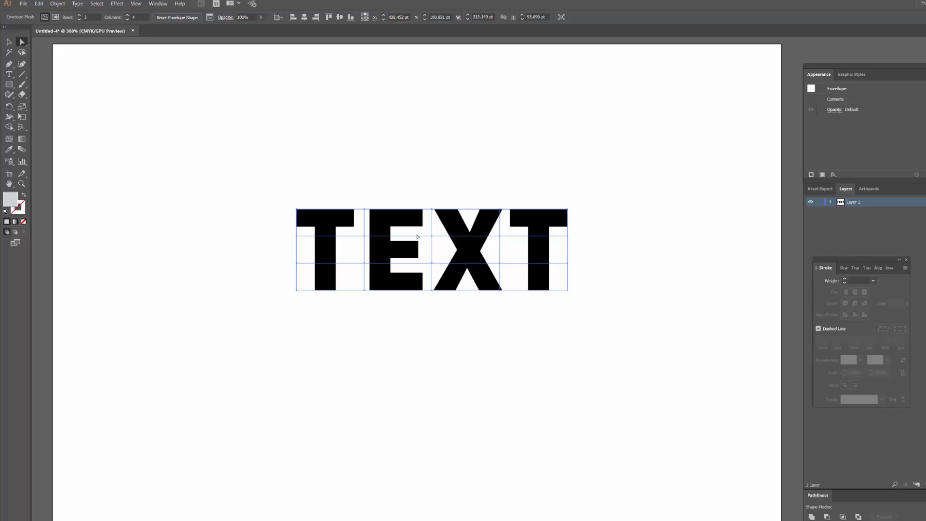
{"action": "key", "text": "z"}
{"action": "left_click_drag", "start_coordinate": [326, 245], "coordinate": [385, 248]}
{"action": "key", "text": "a"}
{"action": "left_click_drag", "start_coordinate": [256, 217], "coordinate": [292, 245]}
{"action": "key", "text": "space"}
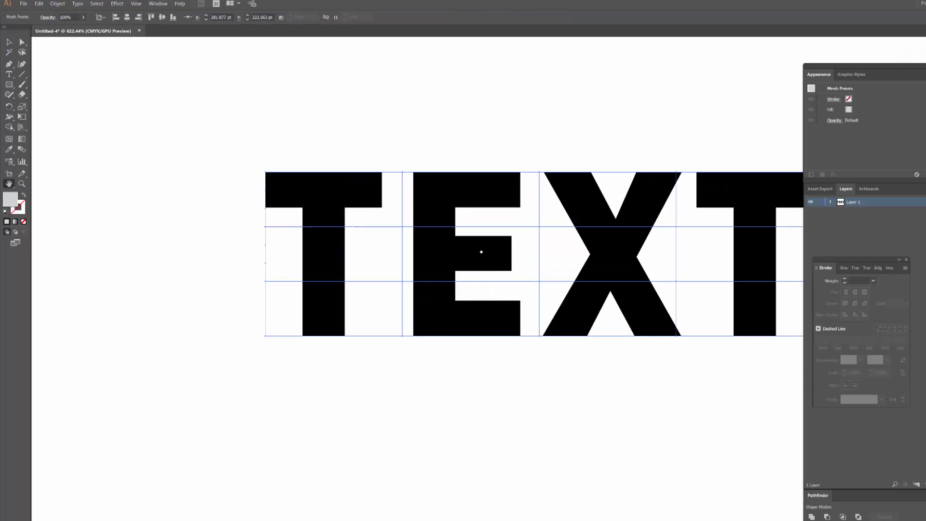
{"action": "left_click_drag", "start_coordinate": [482, 252], "coordinate": [337, 247]}
{"action": "key", "text": "ctrl+space"}
{"action": "left_click_drag", "start_coordinate": [413, 253], "coordinate": [380, 250]}
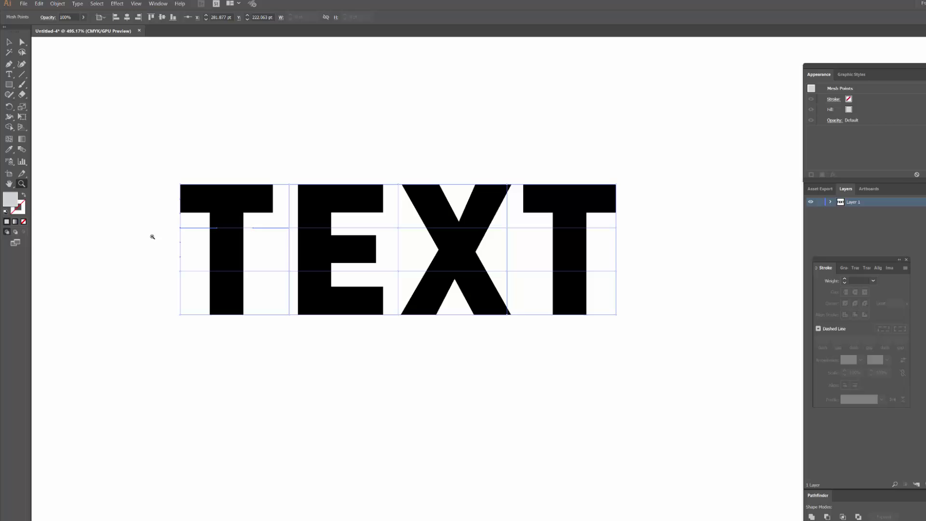
{"action": "key", "text": "a"}
{"action": "left_click_drag", "start_coordinate": [153, 223], "coordinate": [189, 235]}
{"action": "left_click", "coordinate": [113, 147]}
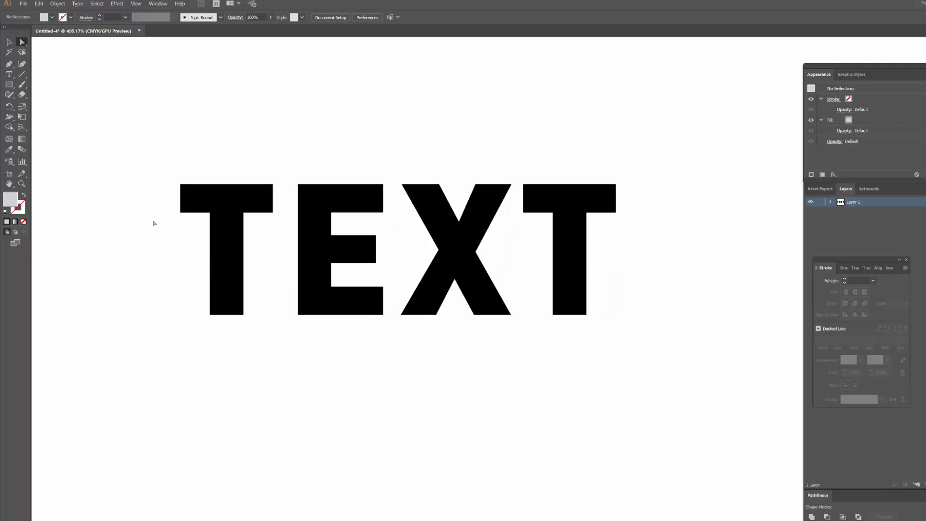
{"action": "left_click_drag", "start_coordinate": [197, 241], "coordinate": [142, 228]}
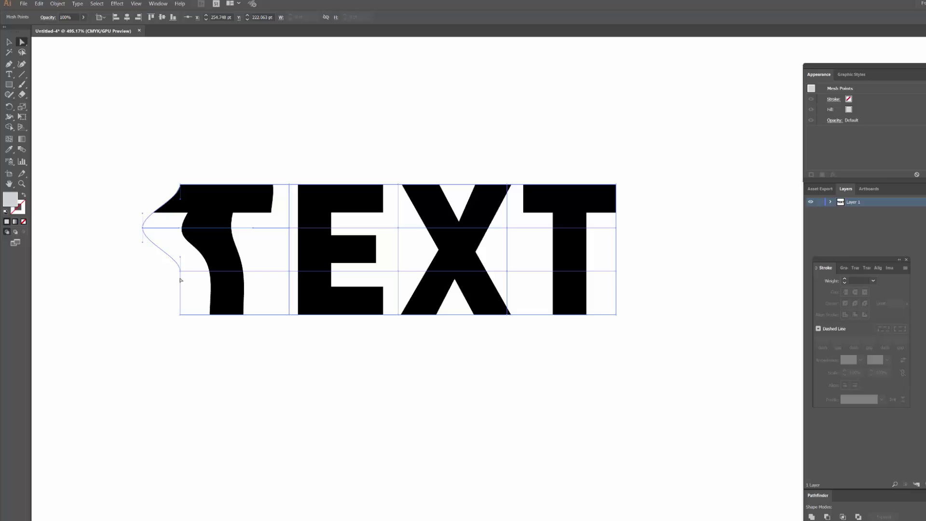
{"action": "key", "text": "v"}
{"action": "left_click", "coordinate": [208, 181]}
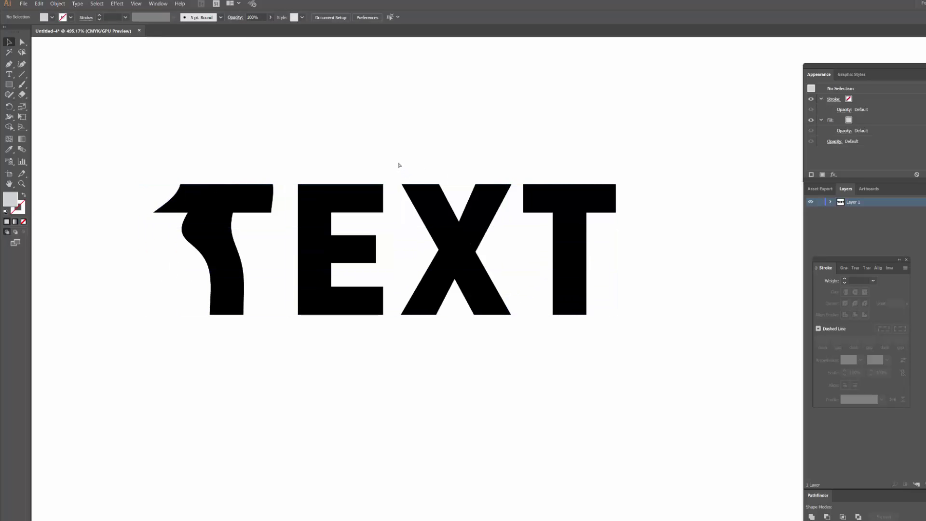
{"action": "key", "text": "ctrl+z"}
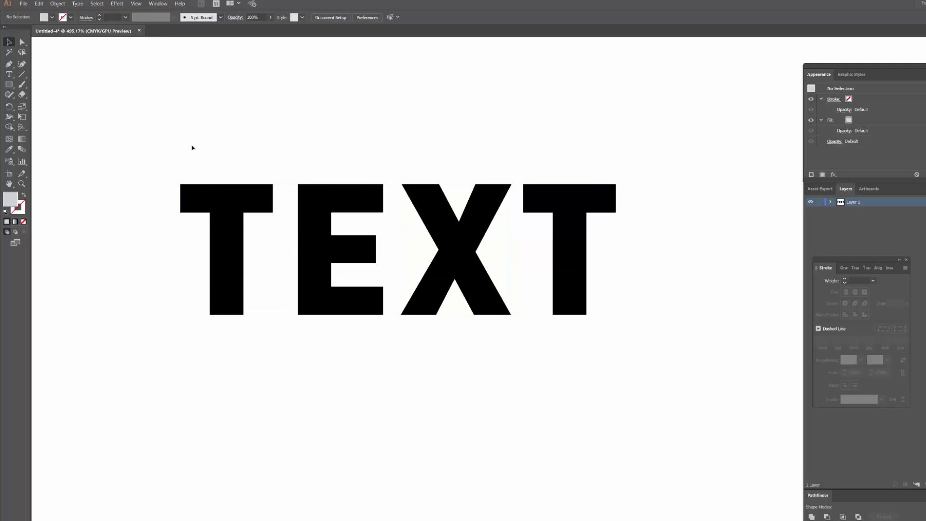
Step: Try raising the top-edge mesh point between T and E and adjusting its left handle with the Anchor Point tool, and undo both edits
{"action": "left_click_drag", "start_coordinate": [163, 138], "coordinate": [480, 219]}
{"action": "key", "text": "a"}
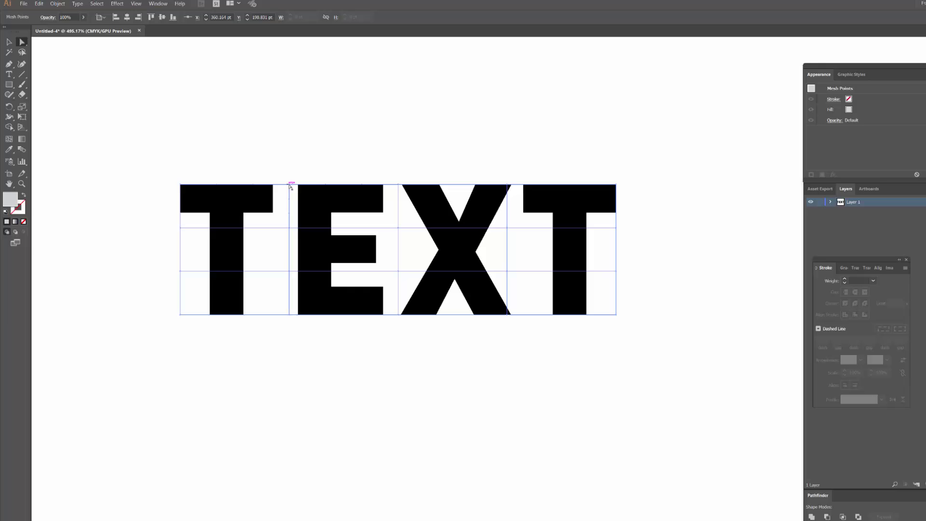
{"action": "left_click_drag", "start_coordinate": [290, 184], "coordinate": [325, 113]}
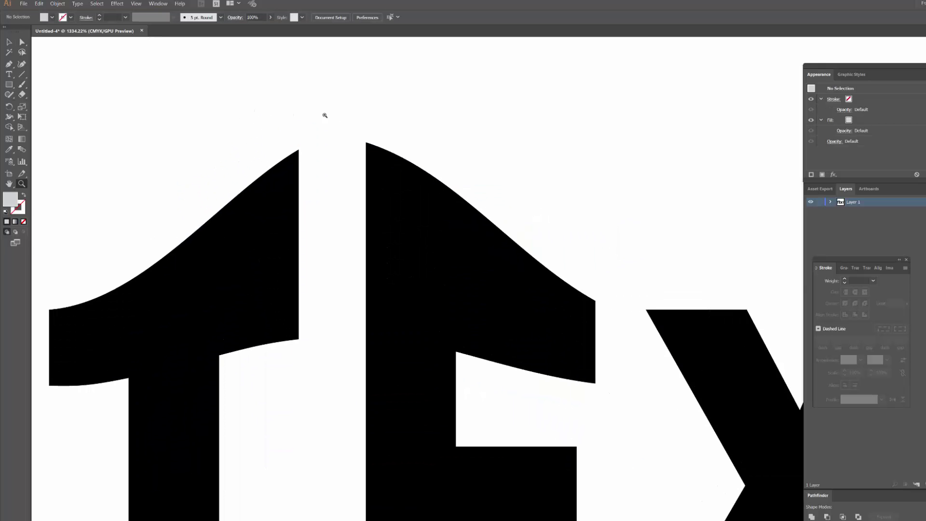
{"action": "key", "text": "shift+c"}
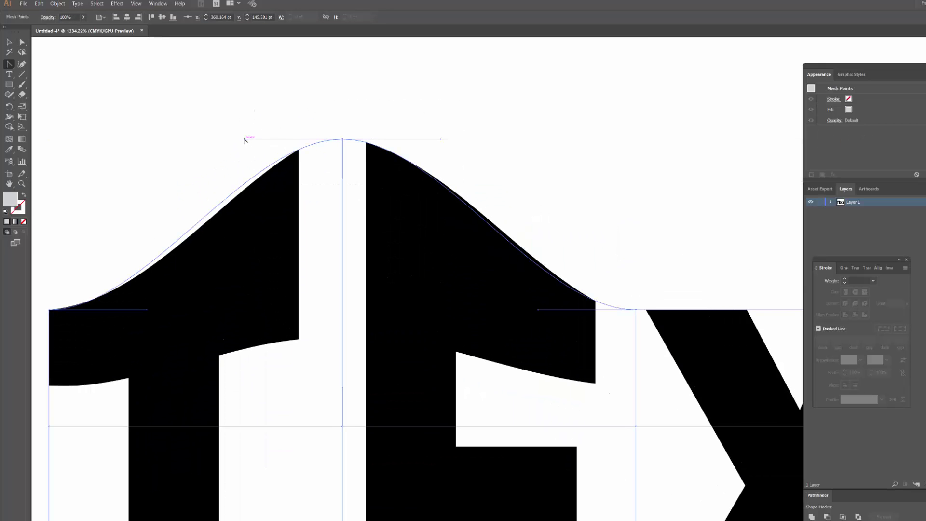
{"action": "left_click_drag", "start_coordinate": [245, 139], "coordinate": [287, 143]}
{"action": "key", "text": "ctrl+z"}
{"action": "key", "text": "ctrl+z"}
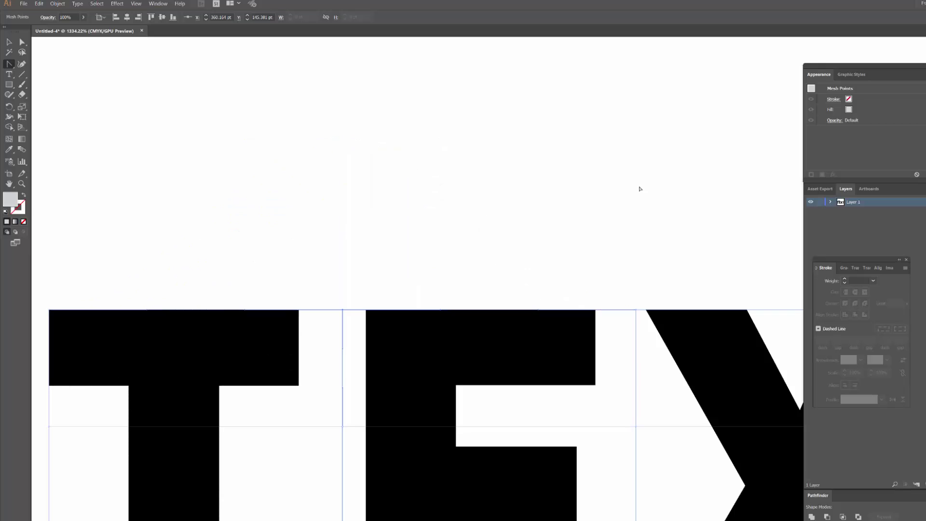
Step: Select the envelope's entire top row of mesh points and shift it about 10 pt to the right
{"action": "key", "text": "space"}
{"action": "key", "text": "ctrl+space"}
{"action": "left_click_drag", "start_coordinate": [691, 248], "coordinate": [533, 250]}
{"action": "left_click_drag", "start_coordinate": [533, 250], "coordinate": [468, 230]}
{"action": "key", "text": "v"}
{"action": "key", "text": "ctrl+shift+a"}
{"action": "key", "text": "space"}
{"action": "left_click_drag", "start_coordinate": [570, 226], "coordinate": [523, 225]}
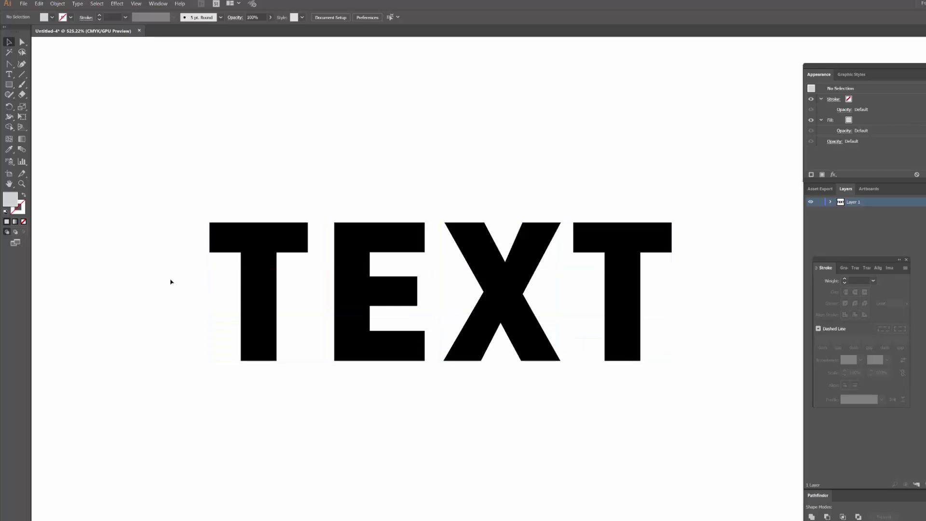
{"action": "key", "text": "a"}
{"action": "left_click_drag", "start_coordinate": [167, 259], "coordinate": [259, 286]}
{"action": "left_click_drag", "start_coordinate": [149, 207], "coordinate": [713, 242]}
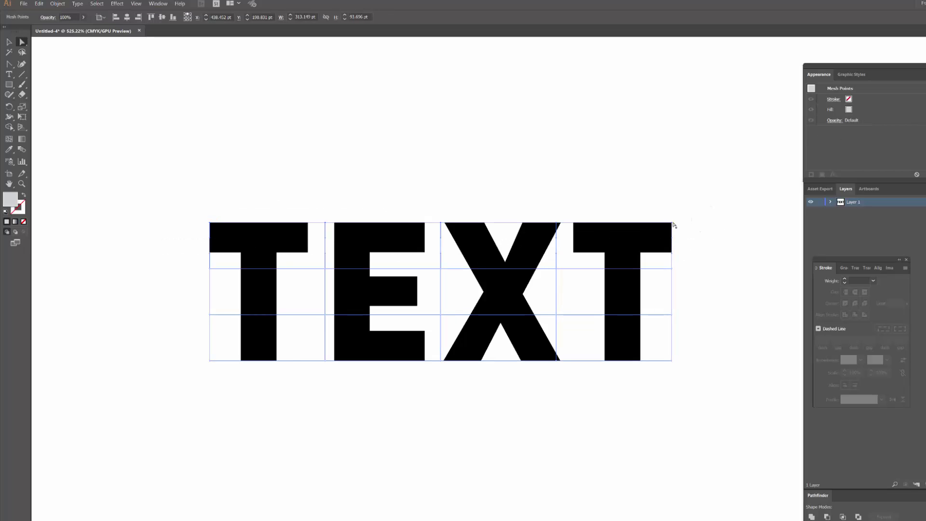
{"action": "left_click_drag", "start_coordinate": [673, 224], "coordinate": [688, 224]}
{"action": "left_click", "coordinate": [529, 395]}
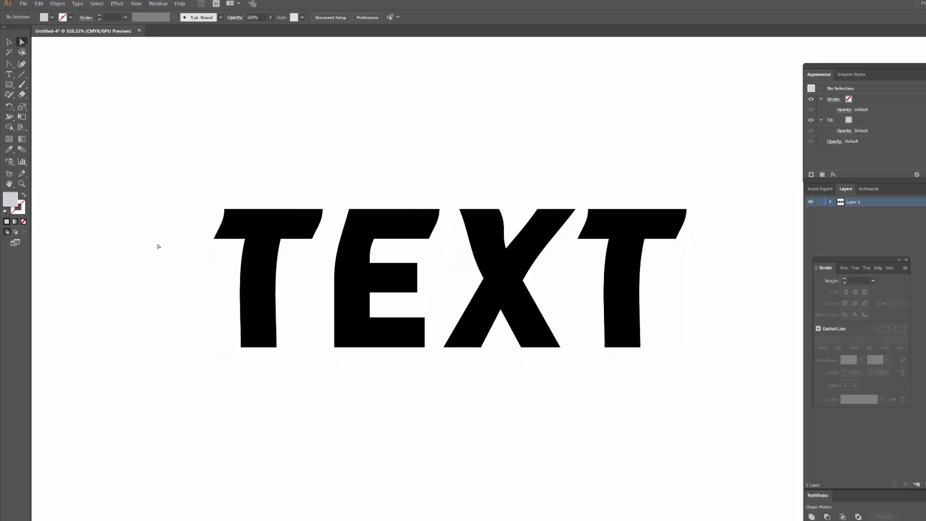
Step: Select the second row of mesh points from the top and shift it about 6 pt to the left
{"action": "left_click_drag", "start_coordinate": [164, 240], "coordinate": [715, 276]}
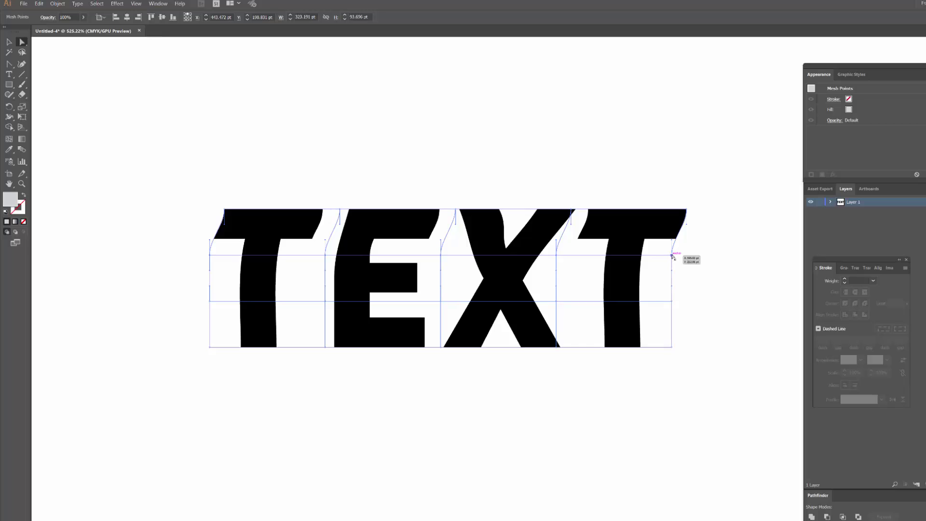
{"action": "left_click_drag", "start_coordinate": [672, 255], "coordinate": [664, 255]}
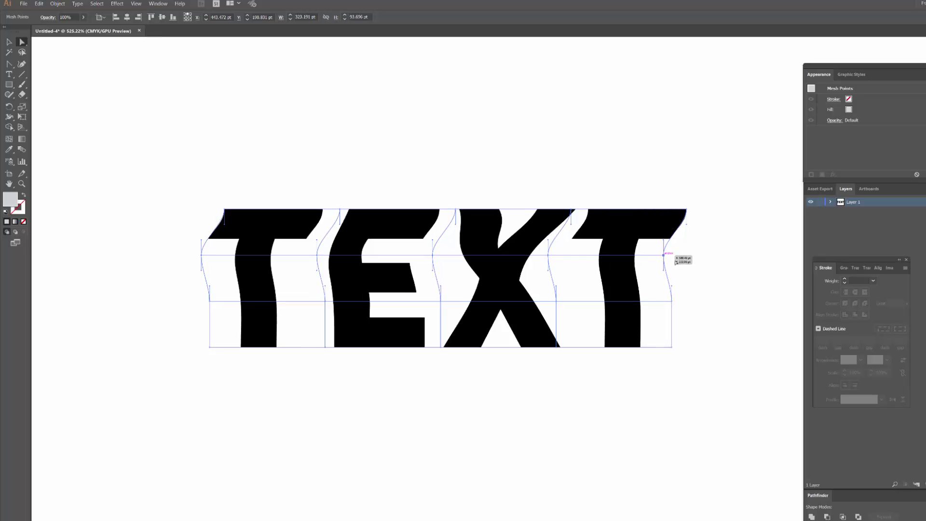
{"action": "left_click", "coordinate": [578, 305]}
Step: Shift the third row of mesh points about 6 pt right and the bottom row left to complete the wave
{"action": "left_click_drag", "start_coordinate": [138, 272], "coordinate": [682, 304]}
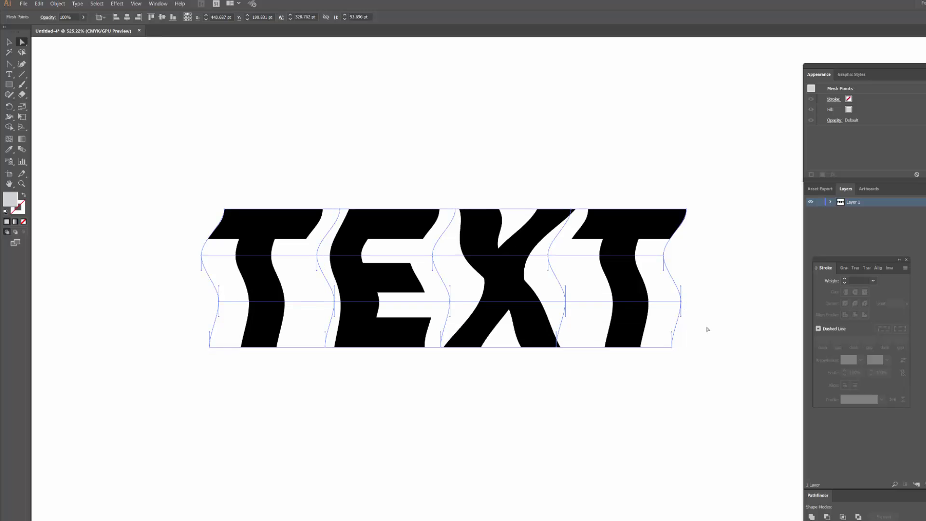
{"action": "left_click", "coordinate": [706, 330]}
{"action": "left_click_drag", "start_coordinate": [187, 328], "coordinate": [655, 349]}
{"action": "left_click", "coordinate": [668, 399]}
Step: Duplicate the wavy TEXT envelope directly below the original and ready the copy for editing its mesh points
{"action": "key", "text": "space"}
{"action": "left_click_drag", "start_coordinate": [668, 399], "coordinate": [545, 381]}
{"action": "key", "text": "z"}
{"action": "key", "text": "v"}
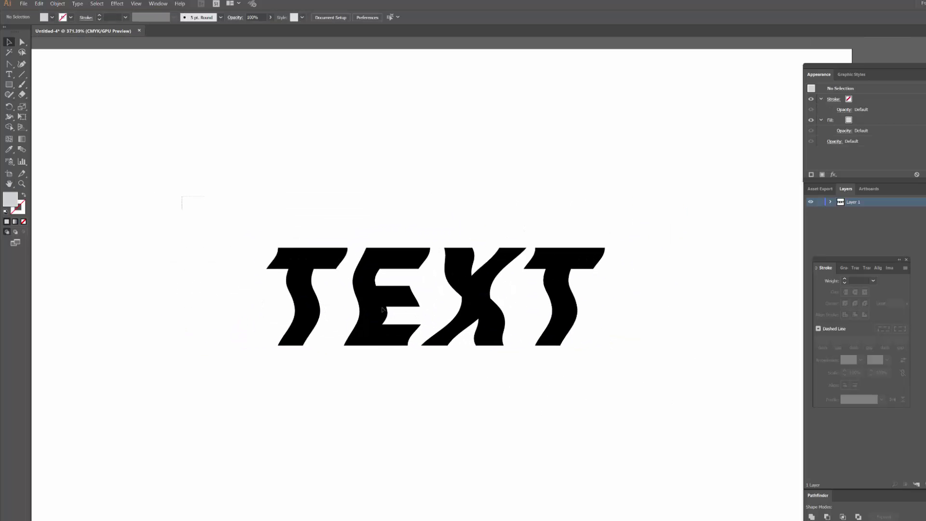
{"action": "left_click", "coordinate": [554, 330]}
{"action": "left_click_drag", "start_coordinate": [485, 195], "coordinate": [562, 370]}
{"action": "key", "text": "z"}
{"action": "left_click_drag", "start_coordinate": [403, 395], "coordinate": [418, 397]}
{"action": "key", "text": "a"}
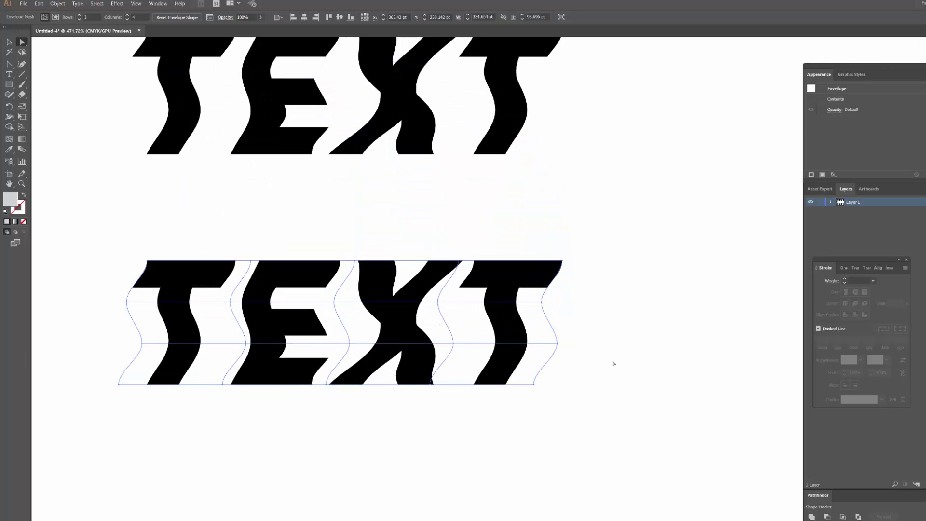
Step: Lengthen the upward handle of the third-row mesh point between the X and the last T in the lower copy
{"action": "left_click", "coordinate": [613, 364]}
{"action": "key", "text": "z"}
{"action": "left_click_drag", "start_coordinate": [394, 362], "coordinate": [485, 364]}
{"action": "key", "text": "a"}
{"action": "left_click", "coordinate": [499, 331]}
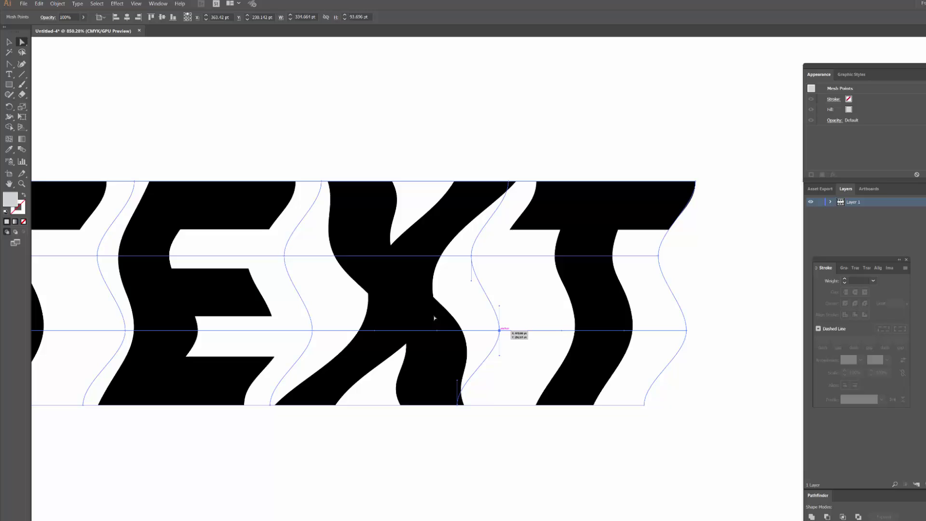
{"action": "key", "text": "shift+c"}
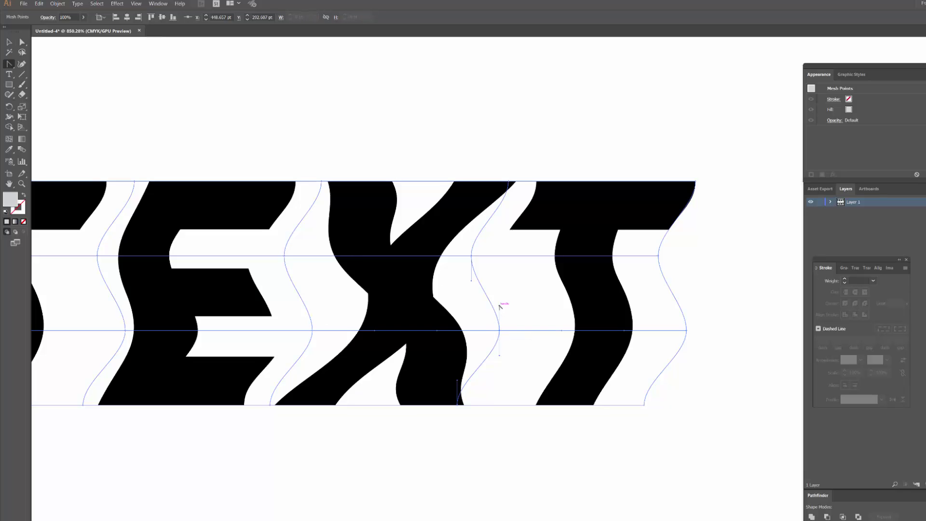
{"action": "left_click_drag", "start_coordinate": [499, 306], "coordinate": [499, 277]}
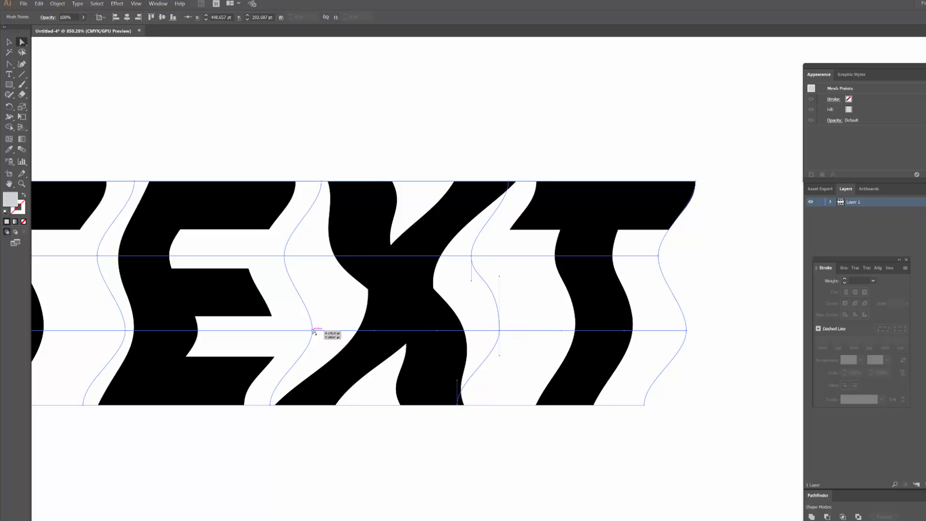
Step: Pull long sideways handles out of the third-row mesh point between the E and X, then deselect the envelope
{"action": "left_click_drag", "start_coordinate": [314, 331], "coordinate": [488, 324]}
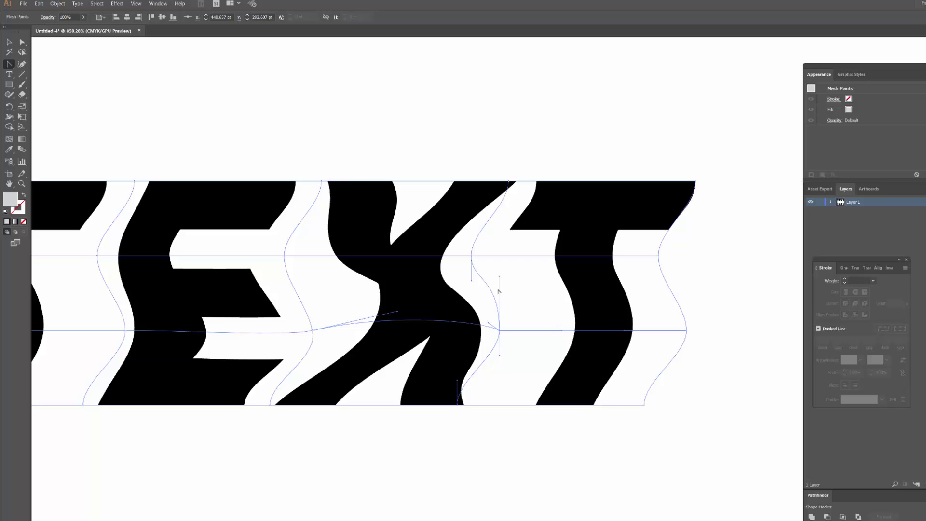
{"action": "key", "text": "z"}
{"action": "left_click_drag", "start_coordinate": [546, 313], "coordinate": [474, 313]}
{"action": "key", "text": "v"}
{"action": "left_click", "coordinate": [437, 220]}
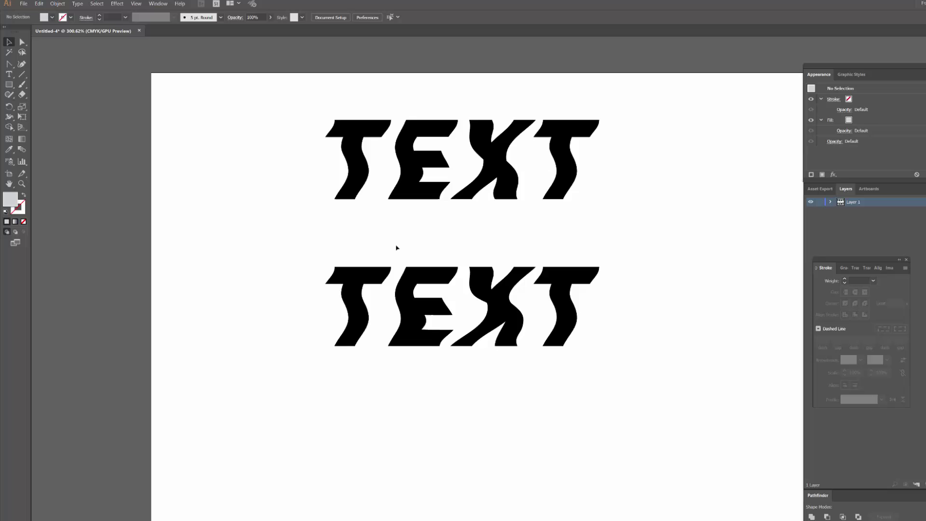
Step: Set the number of mesh rows in the lower TEXT envelope to 8
{"action": "left_click_drag", "start_coordinate": [280, 245], "coordinate": [574, 344]}
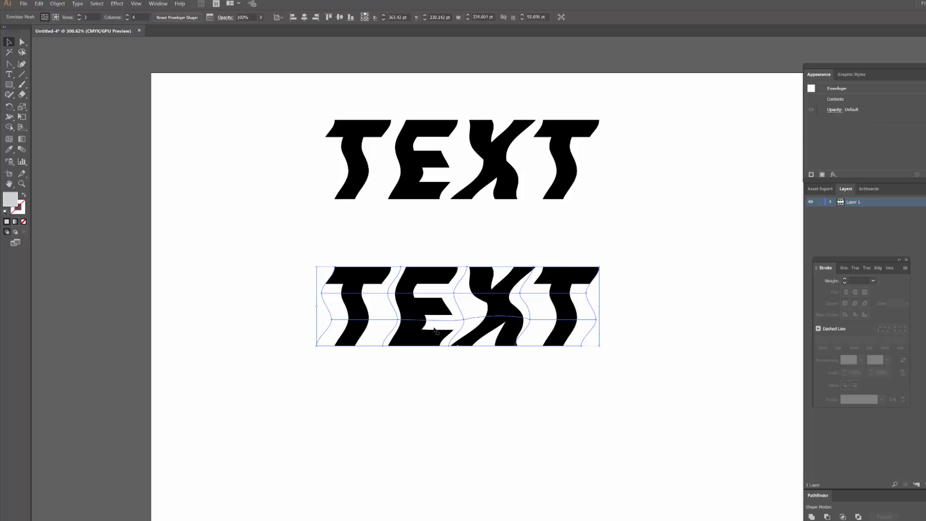
{"action": "scroll", "coordinate": [420, 315], "scroll_direction": "up", "scroll_amount": 2}
{"action": "key", "text": "space"}
{"action": "left_click_drag", "start_coordinate": [613, 389], "coordinate": [544, 377]}
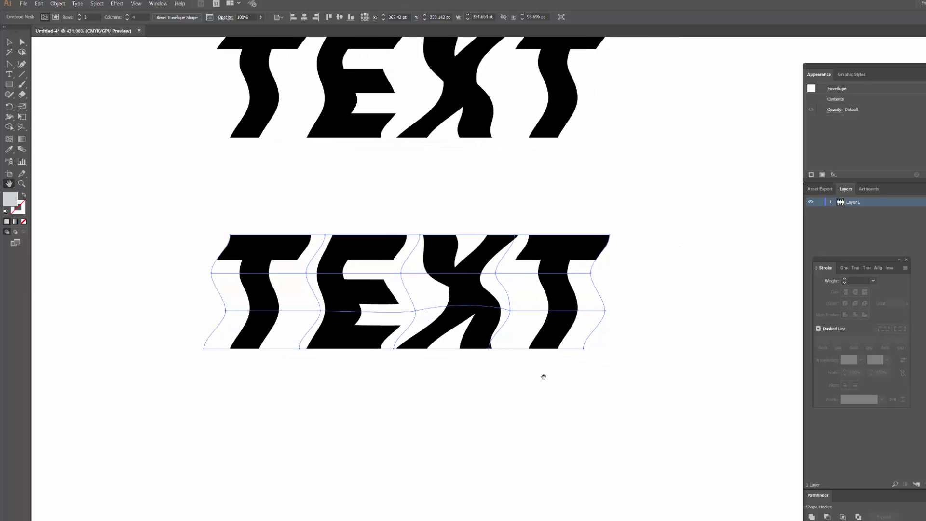
{"action": "left_click", "coordinate": [524, 376], "text": "ctrl+alt"}
{"action": "left_click_drag", "start_coordinate": [184, 204], "coordinate": [618, 378]}
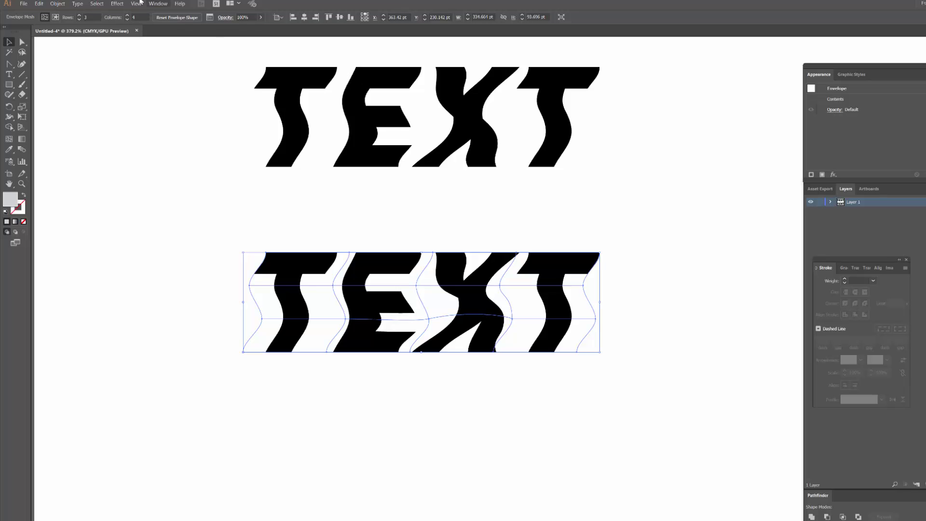
{"action": "left_click", "coordinate": [87, 17]}
{"action": "key", "text": "Return"}
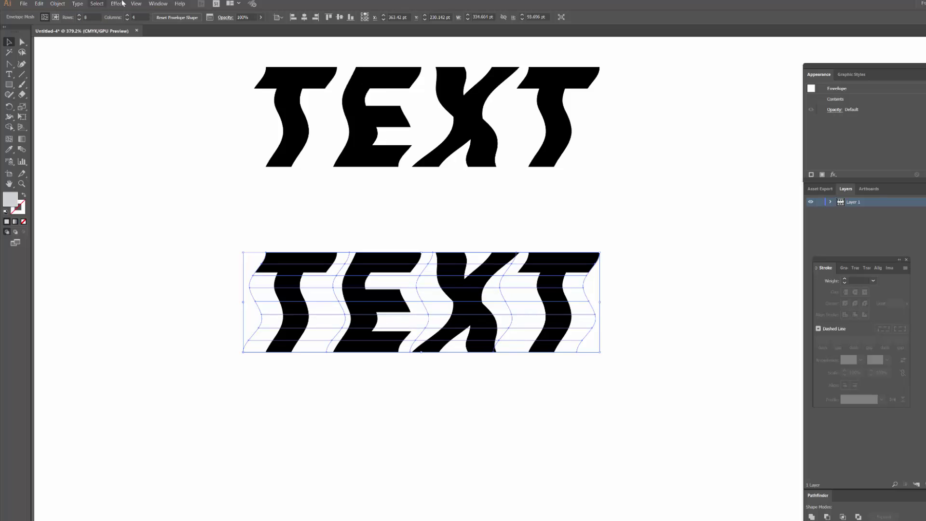
Step: Shift the lower envelope's second row of mesh points slightly left and its third row slightly right
{"action": "left_click", "coordinate": [231, 190]}
{"action": "key", "text": "z"}
{"action": "left_click_drag", "start_coordinate": [452, 278], "coordinate": [485, 278]}
{"action": "key", "text": "a"}
{"action": "left_click", "coordinate": [214, 265]}
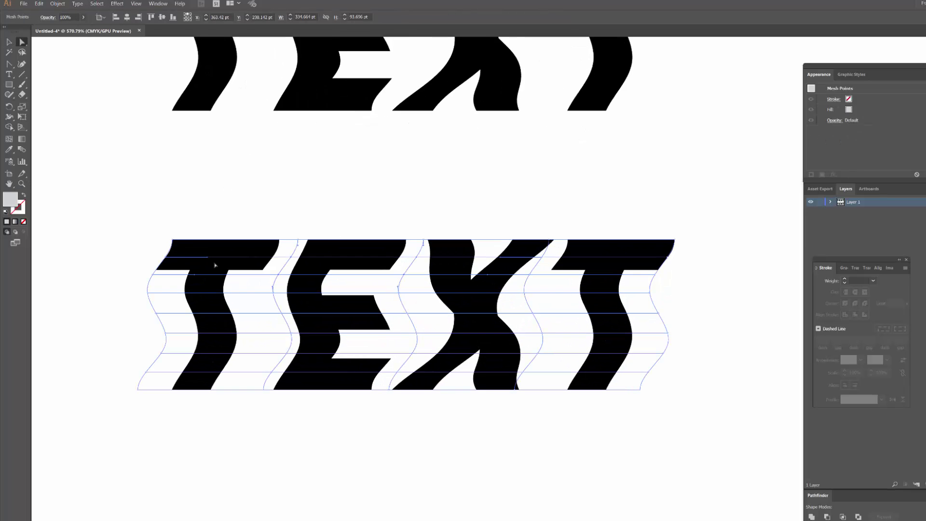
{"action": "left_click_drag", "start_coordinate": [677, 268], "coordinate": [131, 269]}
{"action": "left_click_drag", "start_coordinate": [655, 275], "coordinate": [669, 276]}
{"action": "left_click", "coordinate": [707, 287]}
Step: Reduce the lower envelope's mesh columns to 1 and deselect it
{"action": "key", "text": "v"}
{"action": "left_click", "coordinate": [254, 244]}
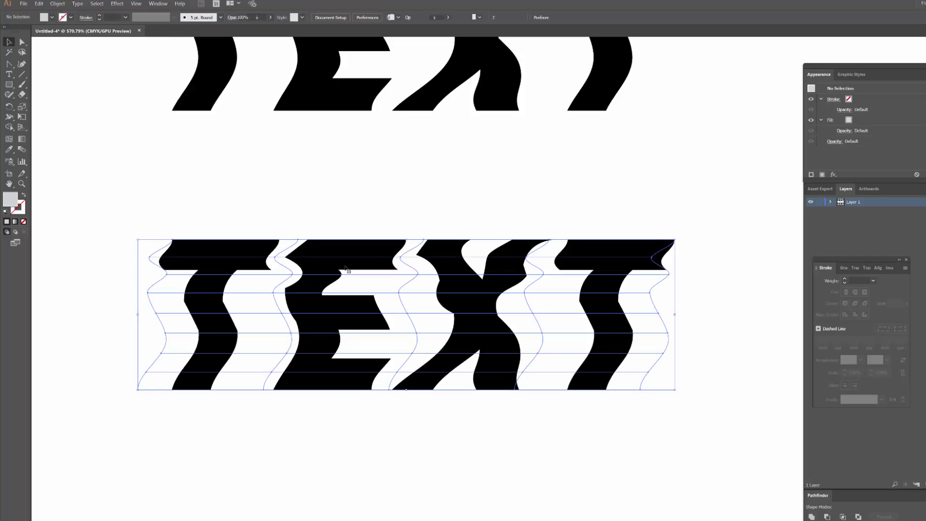
{"action": "left_click", "coordinate": [127, 19]}
{"action": "left_click", "coordinate": [127, 20]}
{"action": "left_click", "coordinate": [127, 19]}
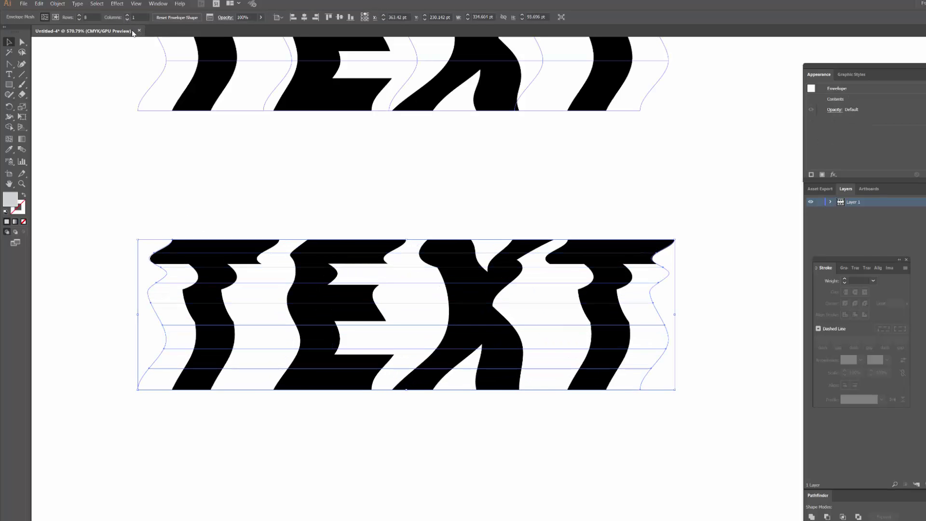
{"action": "left_click", "coordinate": [182, 148]}
{"action": "left_click", "coordinate": [592, 284]}
Step: Try shifting the lower envelope's third mesh row to the right and its fifth row far to the left
{"action": "key", "text": "a"}
{"action": "left_click_drag", "start_coordinate": [124, 250], "coordinate": [155, 255]}
{"action": "left_click", "coordinate": [137, 263]}
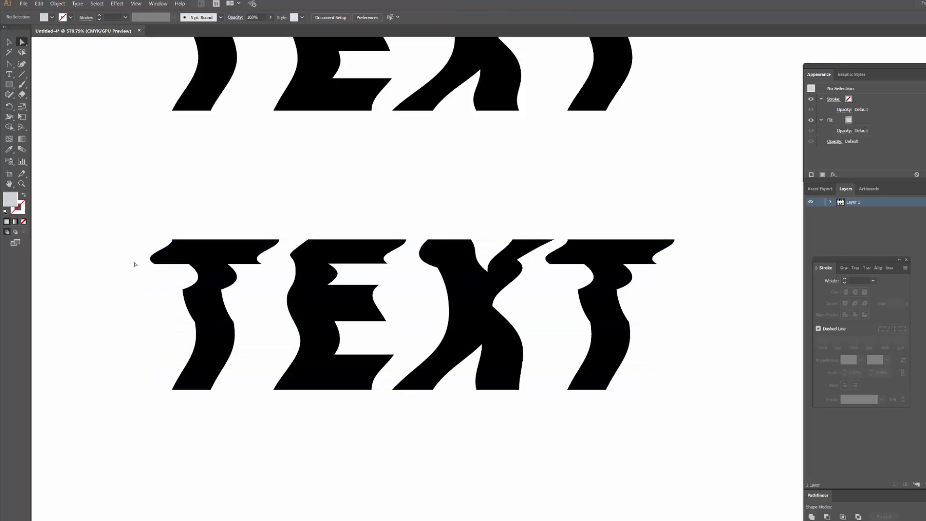
{"action": "left_click_drag", "start_coordinate": [631, 273], "coordinate": [687, 268]}
{"action": "left_click", "coordinate": [695, 305]}
{"action": "left_click", "coordinate": [299, 310]}
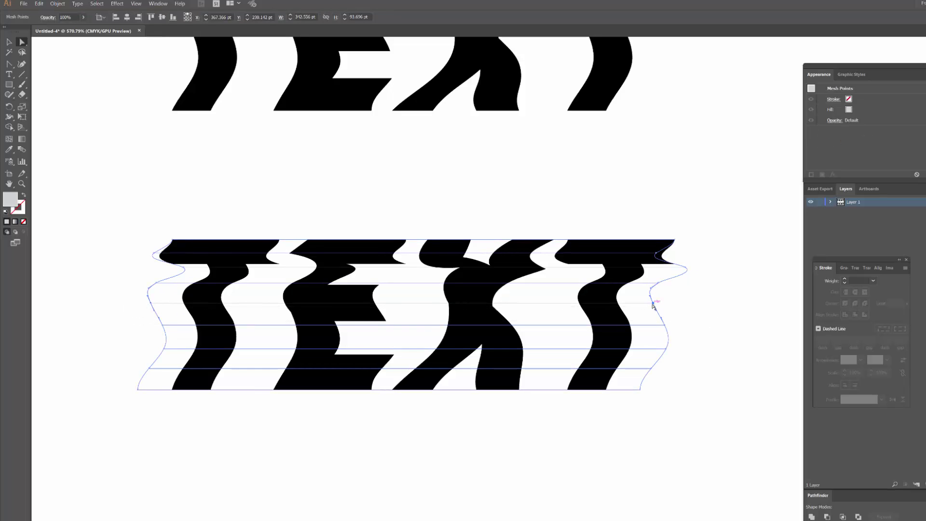
{"action": "left_click_drag", "start_coordinate": [653, 304], "coordinate": [529, 308]}
{"action": "key", "text": "v"}
{"action": "left_click", "coordinate": [525, 449]}
{"action": "left_click_drag", "start_coordinate": [551, 415], "coordinate": [492, 418]}
{"action": "left_click_drag", "start_coordinate": [495, 446], "coordinate": [410, 384]}
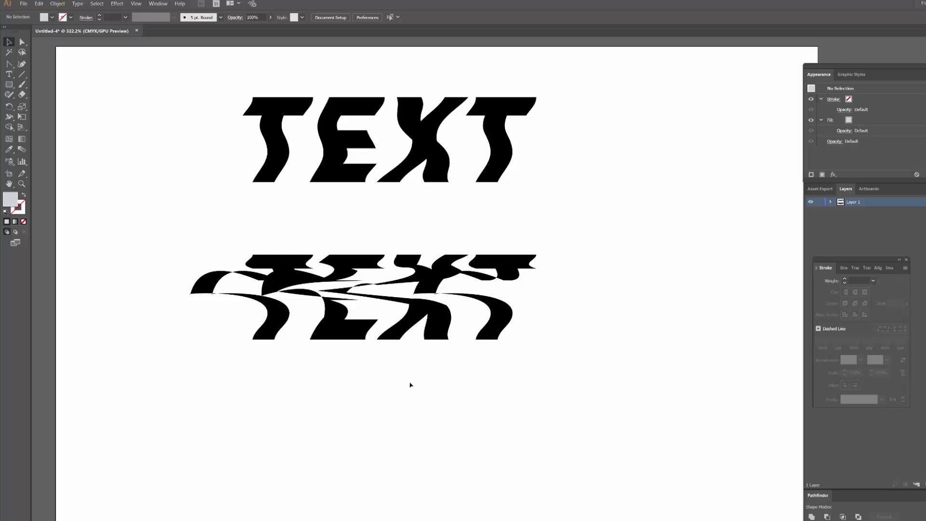
Step: Try shifting the lower envelope's bottom mesh row far to the right
{"action": "key", "text": "a"}
{"action": "left_click", "coordinate": [519, 332]}
{"action": "left_click_drag", "start_coordinate": [518, 340], "coordinate": [576, 340]}
{"action": "key", "text": "v"}
{"action": "left_click", "coordinate": [527, 442]}
{"action": "left_click_drag", "start_coordinate": [466, 402], "coordinate": [434, 409]}
{"action": "left_click_drag", "start_coordinate": [374, 401], "coordinate": [380, 411]}
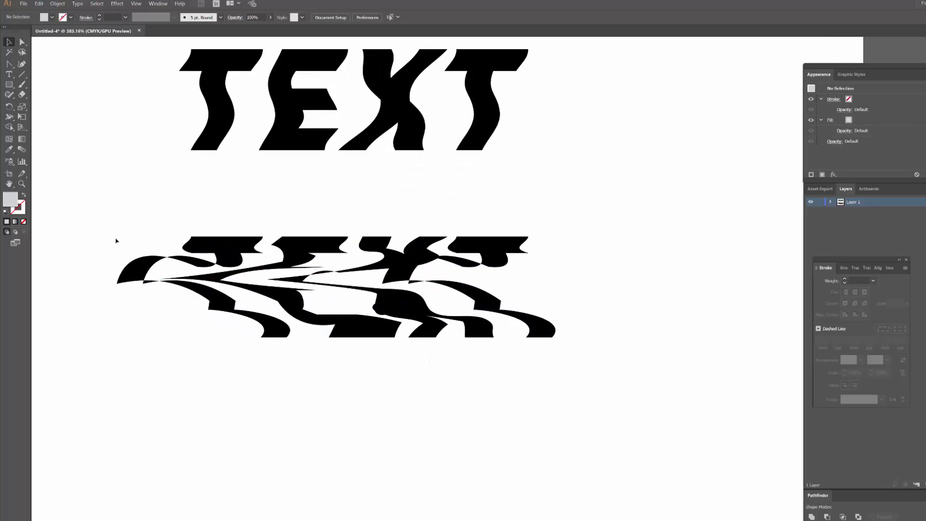
Step: Undo the extreme mesh row shifts and the last column reductions on the lower envelope, then deselect it
{"action": "key", "text": "ctrl+z"}
{"action": "key", "text": "ctrl+z"}
{"action": "key", "text": "ctrl+z"}
{"action": "key", "text": "ctrl+z"}
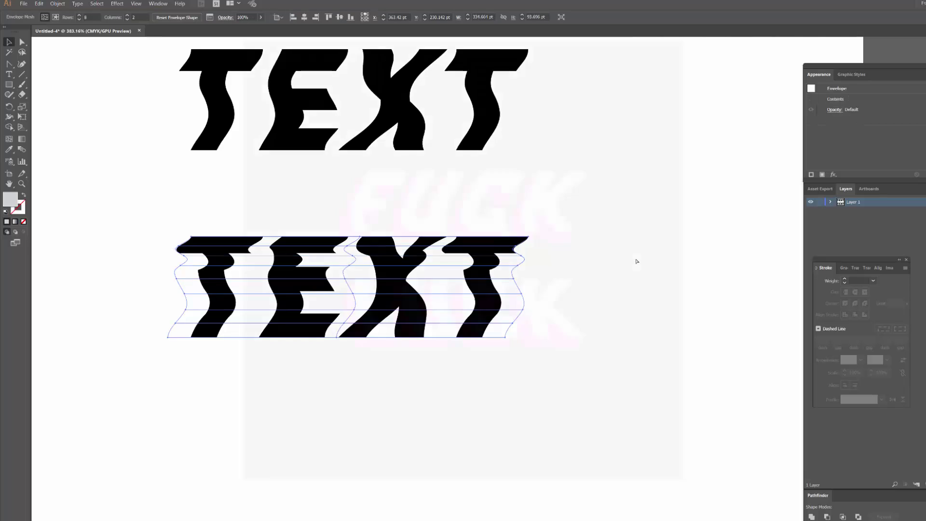
{"action": "key", "text": "ctrl+z"}
{"action": "key", "text": "space"}
{"action": "left_click", "coordinate": [636, 261]}
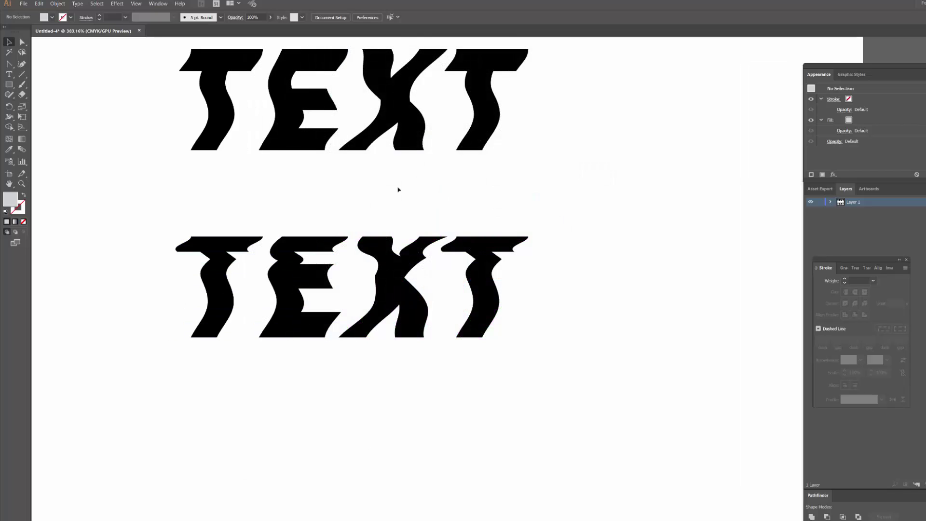
{"action": "left_click_drag", "start_coordinate": [407, 187], "coordinate": [428, 213]}
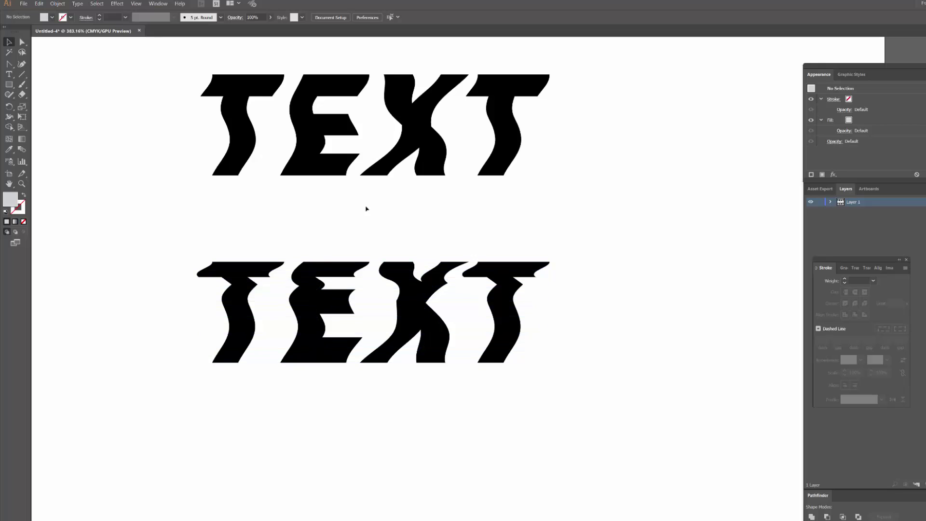
{"action": "left_click_drag", "start_coordinate": [366, 209], "coordinate": [426, 231]}
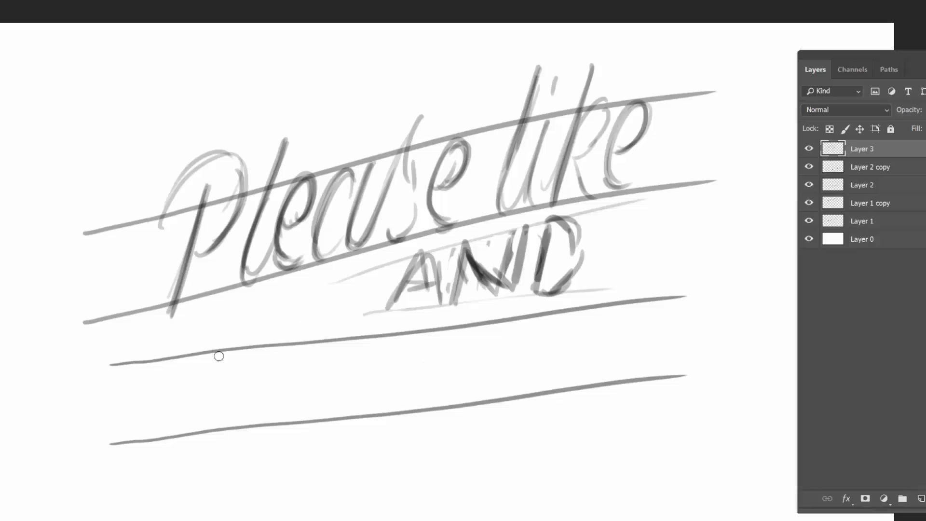
Step: Switch to Photoshop and sketch the word Subscribe between the lower guide lines, with an underline stroke beneath it
{"action": "left_click_drag", "start_coordinate": [239, 314], "coordinate": [172, 422]}
{"action": "left_click_drag", "start_coordinate": [516, 309], "coordinate": [492, 395]}
{"action": "left_click_drag", "start_coordinate": [208, 462], "coordinate": [603, 386]}
Step: Ink the lettering "Please like AND Subscribe" over the sketch with solid black brush strokes on a new layer
{"action": "key", "text": "ctrl+shift+alt+n"}
{"action": "left_click_drag", "start_coordinate": [207, 186], "coordinate": [174, 316]}
{"action": "left_click_drag", "start_coordinate": [418, 120], "coordinate": [396, 220]}
{"action": "left_click_drag", "start_coordinate": [591, 68], "coordinate": [552, 203]}
{"action": "mouse_move", "coordinate": [459, 301]}
{"action": "left_mouse_down"}
{"action": "mouse_move", "coordinate": [526, 227]}
{"action": "mouse_move", "coordinate": [537, 293]}
{"action": "left_mouse_up"}
{"action": "left_click_drag", "start_coordinate": [190, 362], "coordinate": [176, 429]}
{"action": "left_click_drag", "start_coordinate": [304, 305], "coordinate": [270, 434]}
{"action": "left_click_drag", "start_coordinate": [430, 350], "coordinate": [478, 400]}
{"action": "left_click_drag", "start_coordinate": [506, 372], "coordinate": [492, 413]}
{"action": "left_click_drag", "start_coordinate": [523, 319], "coordinate": [497, 420]}
Step: Hide all the sketch layers from Layer 3 down to Layer 1 and inspect the inked lettering up close and whole
{"action": "left_click_drag", "start_coordinate": [809, 166], "coordinate": [809, 239]}
{"action": "left_click_drag", "start_coordinate": [245, 213], "coordinate": [290, 211]}
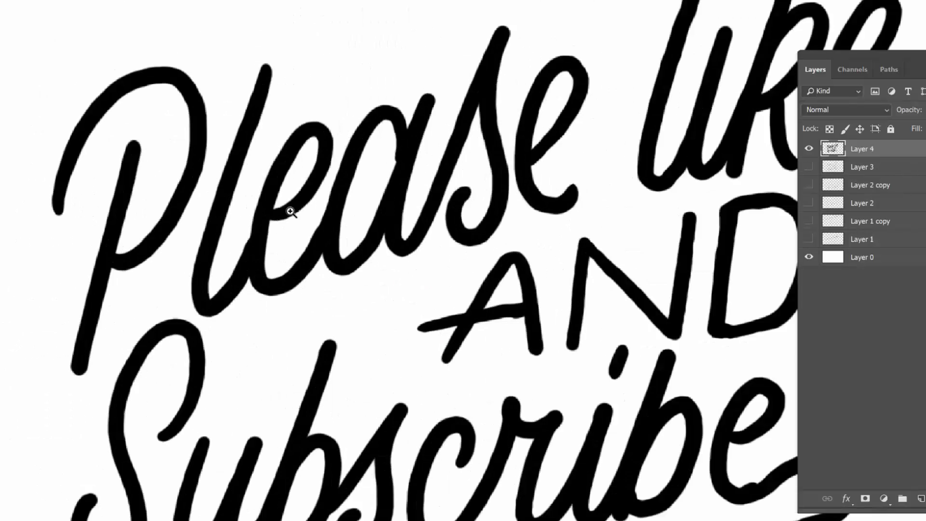
{"action": "scroll", "coordinate": [290, 211], "scroll_direction": "down", "scroll_amount": 5}
{"action": "key", "text": "ctrl+0"}
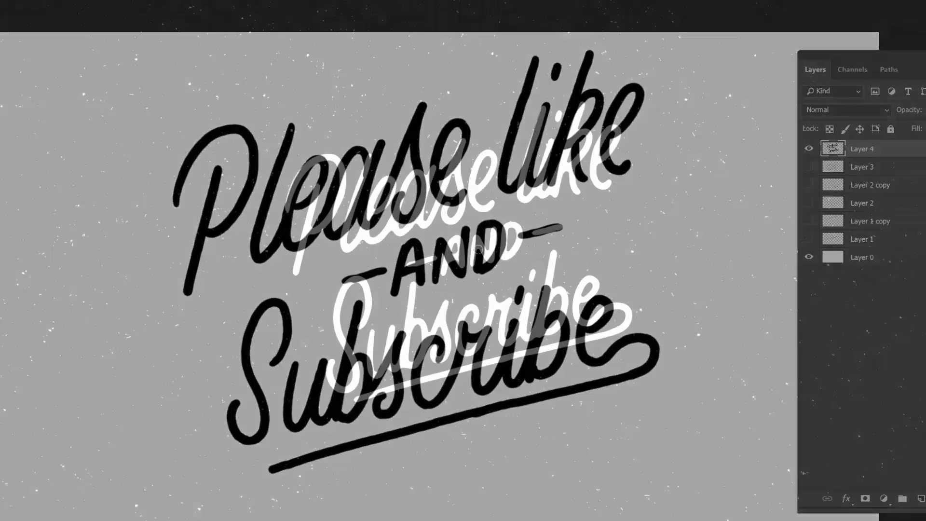